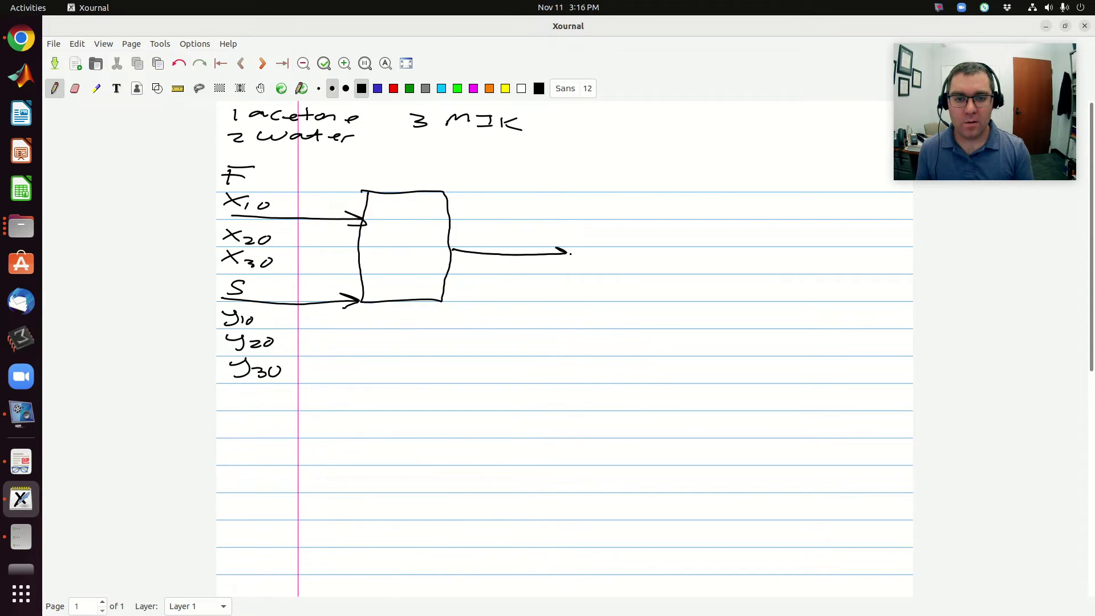
Draw an impeller in the mixer and label its outlet stream M with Z1, Z2, Z3.
mouse_move(439, 166)
left_mouse_down()
mouse_move(393, 212)
mouse_move(402, 209)
left_mouse_up()
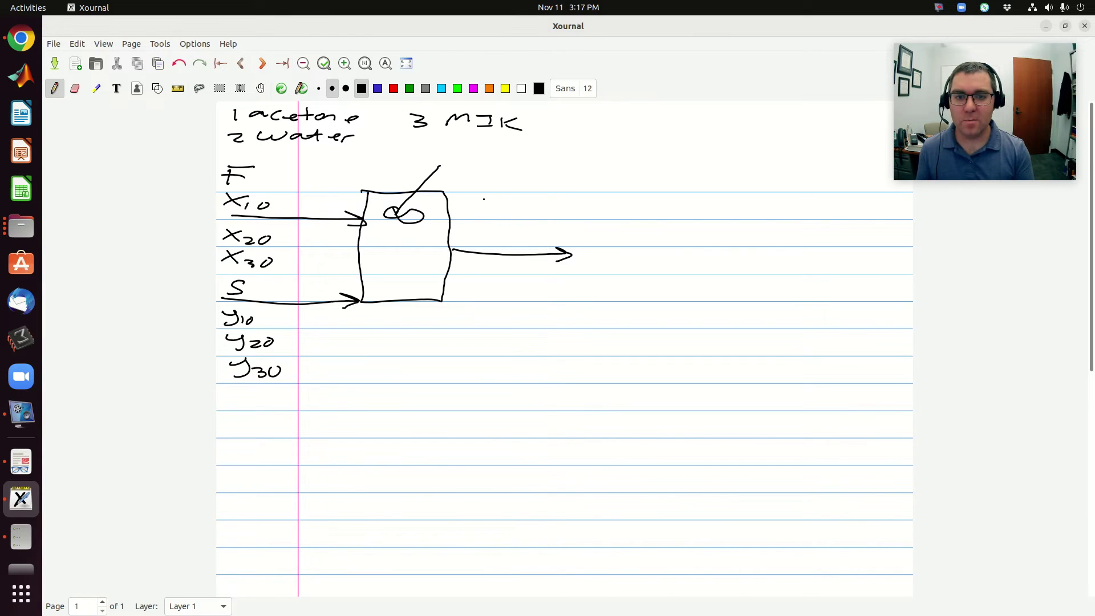
mouse_move(461, 202)
left_mouse_down()
mouse_move(465, 192)
mouse_move(493, 193)
mouse_move(476, 226)
mouse_move(488, 226)
left_mouse_up()
mouse_move(472, 220)
left_mouse_down()
mouse_move(491, 219)
mouse_move(495, 232)
mouse_move(477, 246)
mouse_move(489, 247)
left_mouse_up()
mouse_move(472, 241)
left_mouse_down()
mouse_move(497, 239)
mouse_move(506, 251)
mouse_move(486, 272)
mouse_move(501, 290)
left_mouse_up()
Draw the settler box after the mixer with a top outlet line to the right.
mouse_move(579, 203)
left_mouse_down()
mouse_move(574, 252)
mouse_move(587, 303)
mouse_move(696, 306)
mouse_move(690, 215)
mouse_move(678, 205)
mouse_move(581, 212)
left_mouse_up()
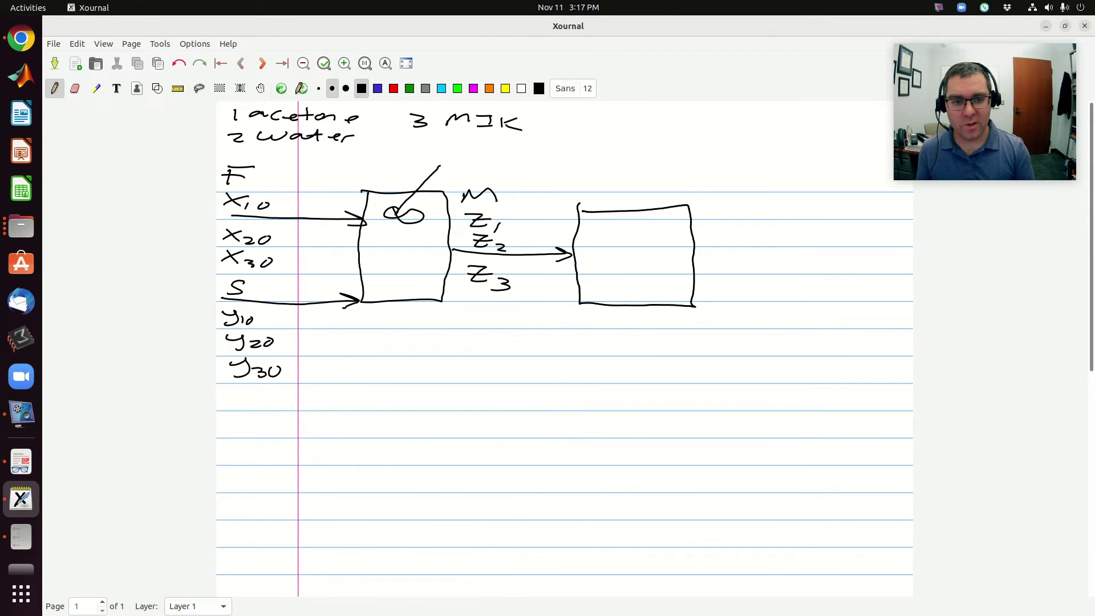
mouse_move(661, 207)
left_mouse_down()
mouse_move(663, 176)
mouse_move(835, 179)
left_mouse_up()
mouse_move(817, 174)
left_mouse_down()
mouse_move(841, 182)
mouse_move(824, 189)
left_mouse_up()
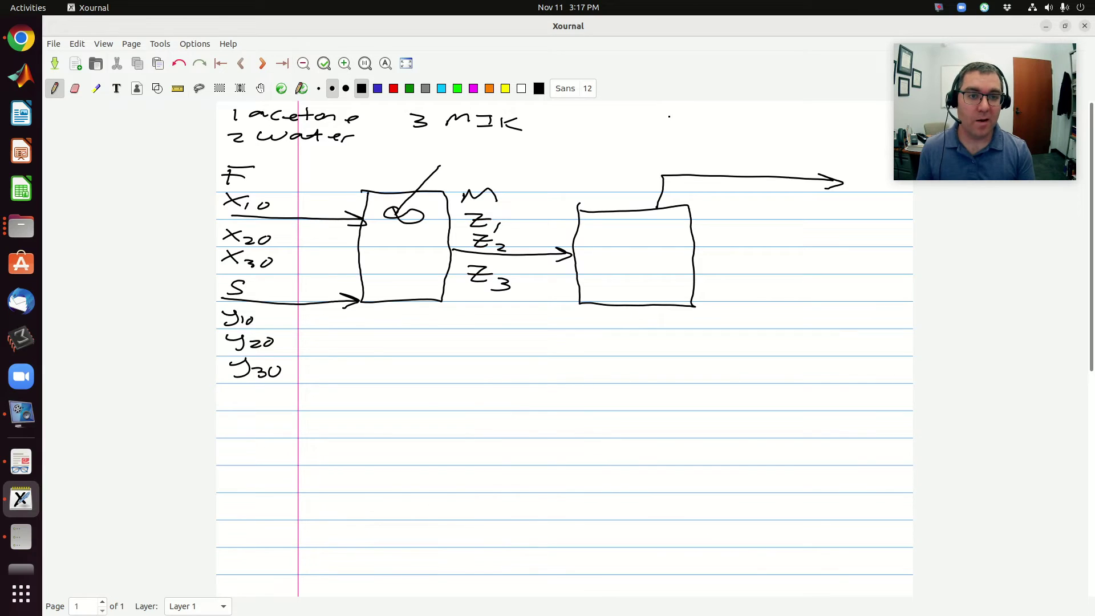
Label the settler's top outlet stream R with compositions x1, x2, x3.
left_click_drag(660, 119, 688, 128)
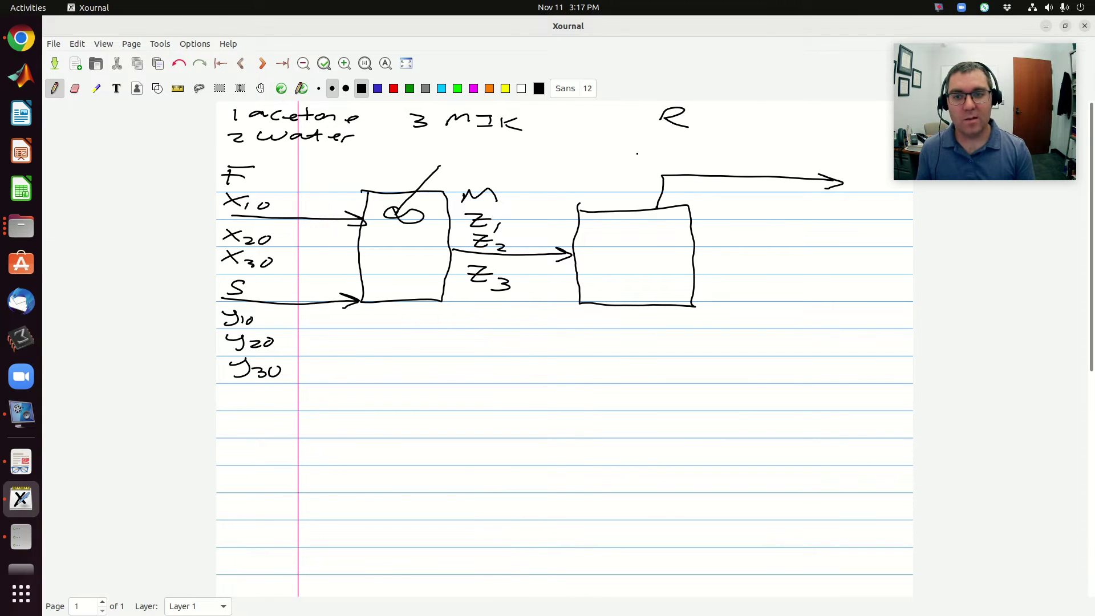
left_click_drag(663, 136, 683, 150)
left_click_drag(683, 140, 661, 150)
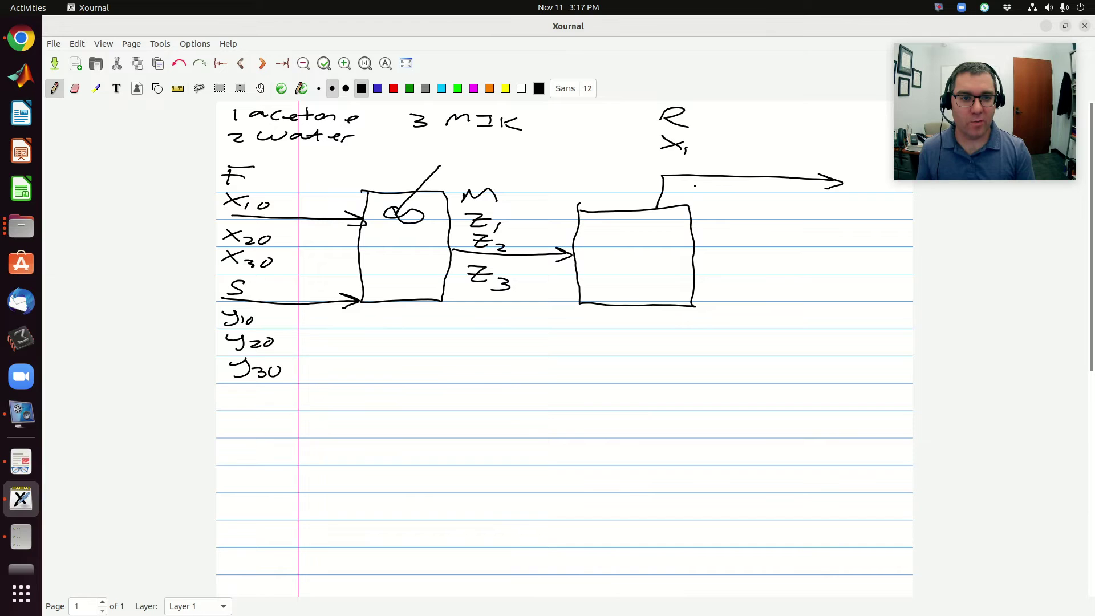
left_click_drag(692, 183, 711, 195)
mouse_move(710, 182)
left_mouse_down()
mouse_move(697, 196)
mouse_move(730, 196)
mouse_move(719, 221)
mouse_move(703, 222)
left_mouse_up()
mouse_move(727, 218)
left_mouse_down()
mouse_move(740, 215)
mouse_move(723, 228)
left_mouse_up()
Draw the settler's bottom outlet arrow and label it E with y1, y2, y3.
mouse_move(657, 306)
left_mouse_down()
mouse_move(714, 349)
mouse_move(829, 349)
mouse_move(816, 354)
left_mouse_up()
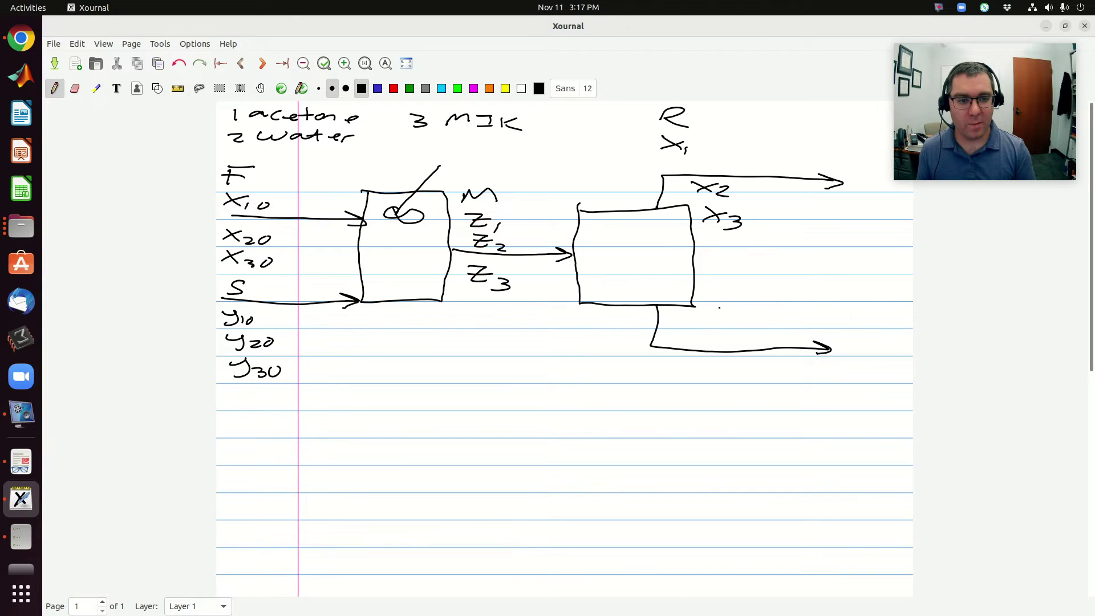
mouse_move(707, 300)
left_mouse_down()
mouse_move(733, 299)
mouse_move(727, 317)
mouse_move(735, 311)
mouse_move(712, 343)
left_mouse_up()
left_click_drag(737, 332, 721, 378)
mouse_move(731, 365)
left_mouse_down()
mouse_move(715, 384)
mouse_move(750, 373)
mouse_move(723, 421)
left_mouse_up()
mouse_move(745, 402)
left_mouse_down()
mouse_move(755, 407)
mouse_move(748, 418)
left_mouse_up()
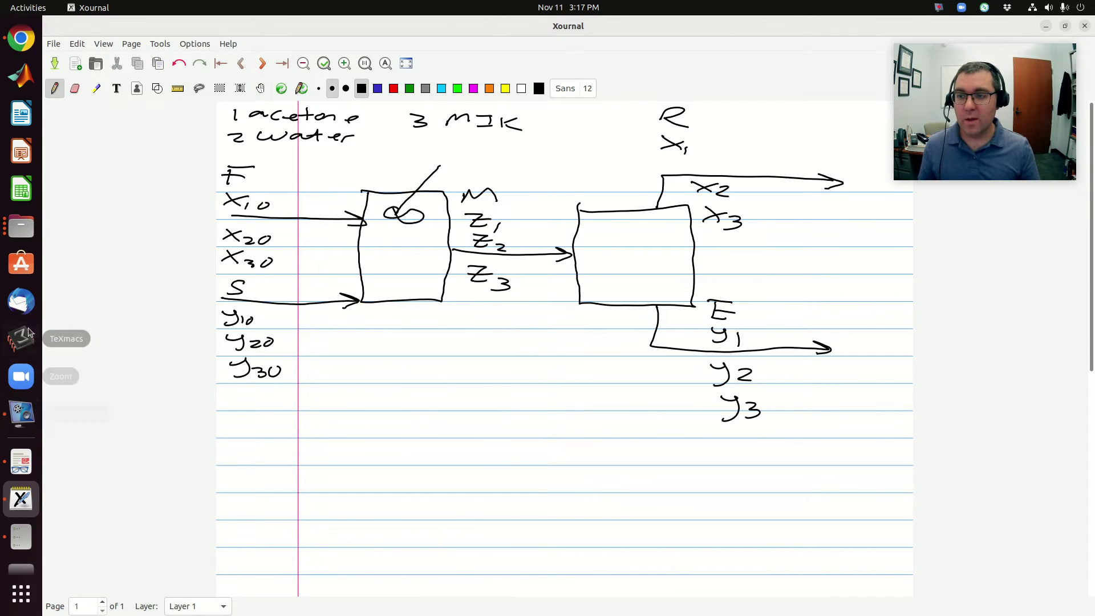
left_click(21, 461)
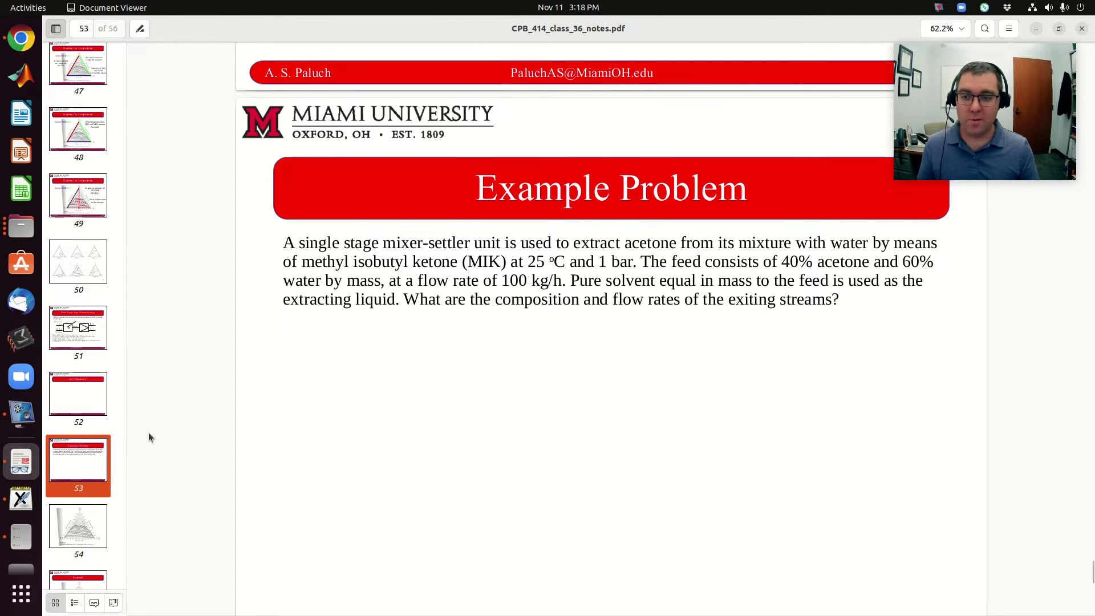
Back in the flowsheet, write the feed compositions x10 = 0.4, x20 = 0.6, x30 = 0.
left_click(20, 499)
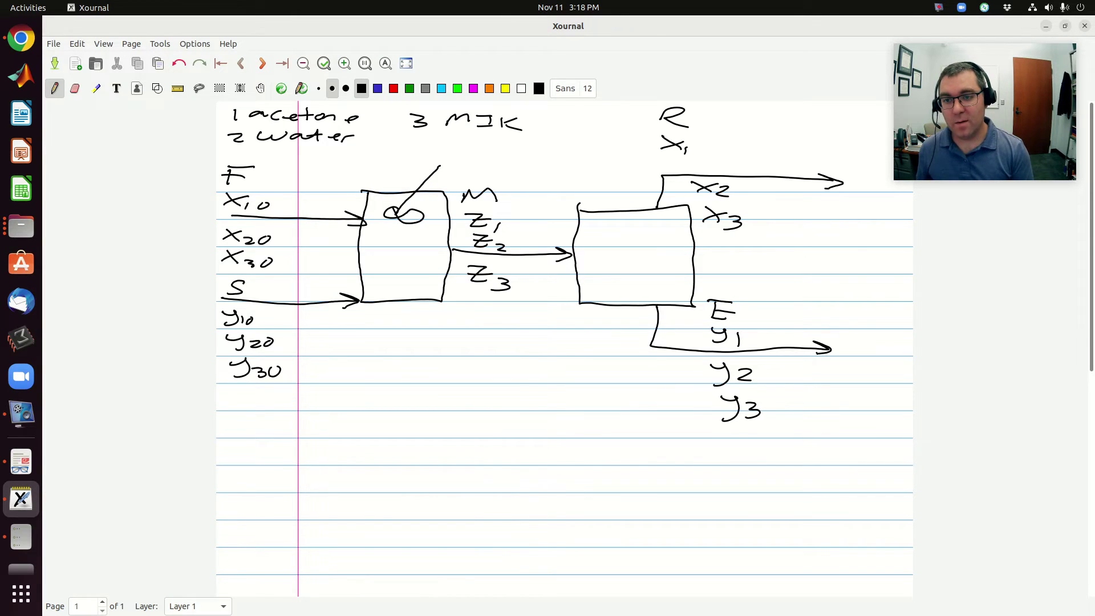
left_click_drag(283, 194, 294, 194)
mouse_move(273, 201)
left_mouse_down()
mouse_move(337, 199)
mouse_move(335, 208)
left_mouse_up()
left_click(319, 204)
left_click_drag(279, 230, 291, 235)
mouse_move(308, 229)
left_mouse_down()
mouse_move(295, 236)
mouse_move(331, 235)
mouse_move(291, 257)
left_mouse_up()
left_click(320, 237)
mouse_move(322, 251)
left_mouse_down()
mouse_move(311, 264)
mouse_move(323, 252)
left_mouse_up()
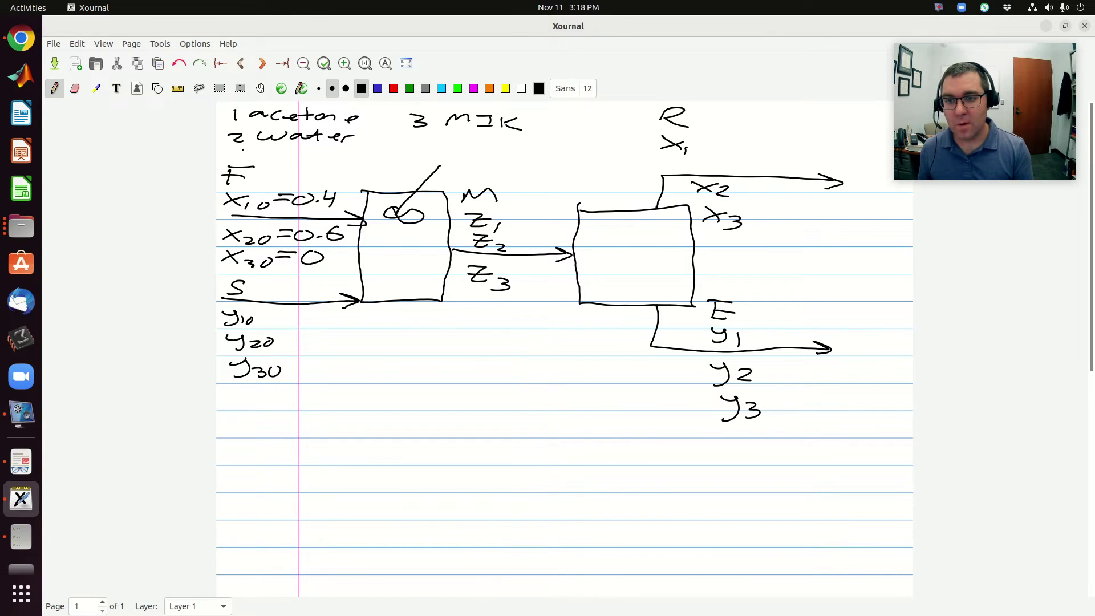
Write the feed rate F = 100 kg/h.
left_click_drag(261, 171, 281, 169)
left_click_drag(261, 176, 288, 178)
mouse_move(299, 167)
left_mouse_down()
mouse_move(294, 176)
mouse_move(300, 169)
left_mouse_up()
mouse_move(315, 167)
left_mouse_down()
mouse_move(339, 176)
mouse_move(333, 186)
mouse_move(353, 182)
left_mouse_up()
mouse_move(365, 161)
left_mouse_down()
mouse_move(363, 178)
mouse_move(374, 180)
left_mouse_up()
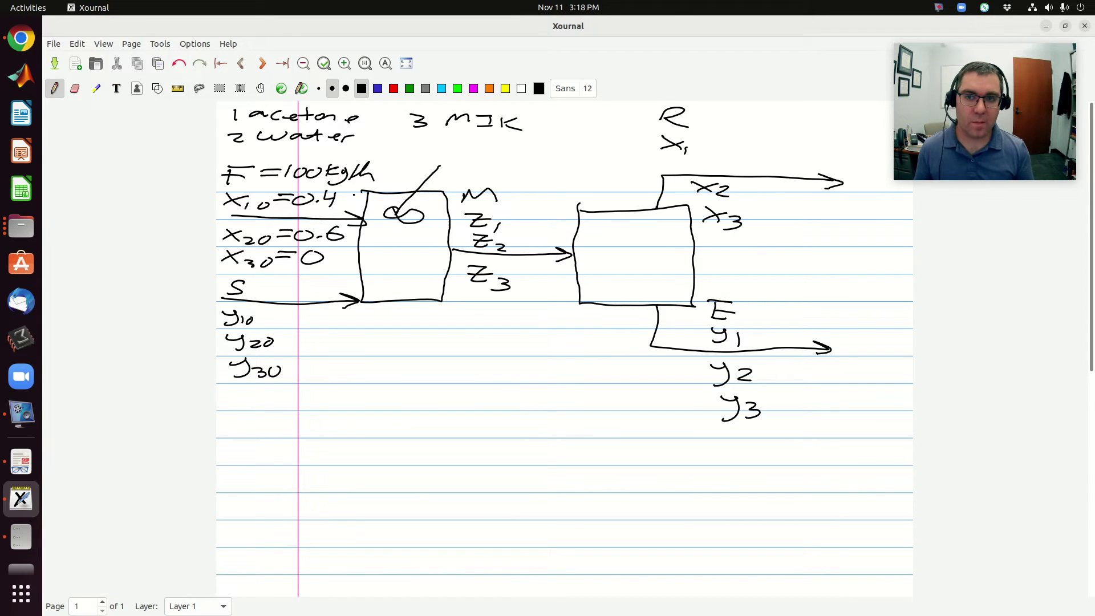
left_click(21, 462)
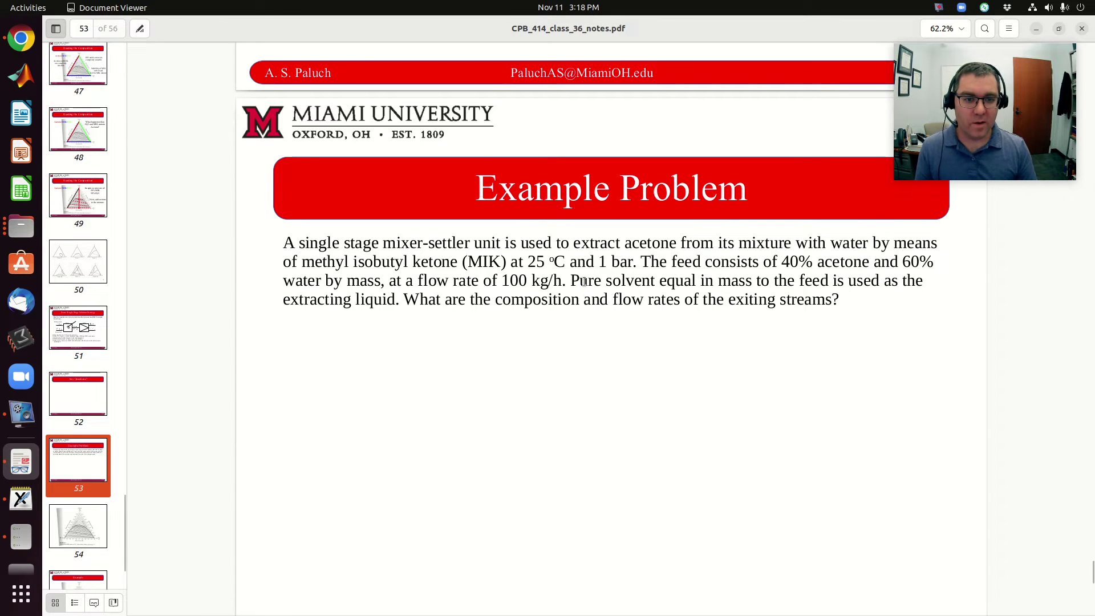
left_click_drag(571, 280, 649, 283)
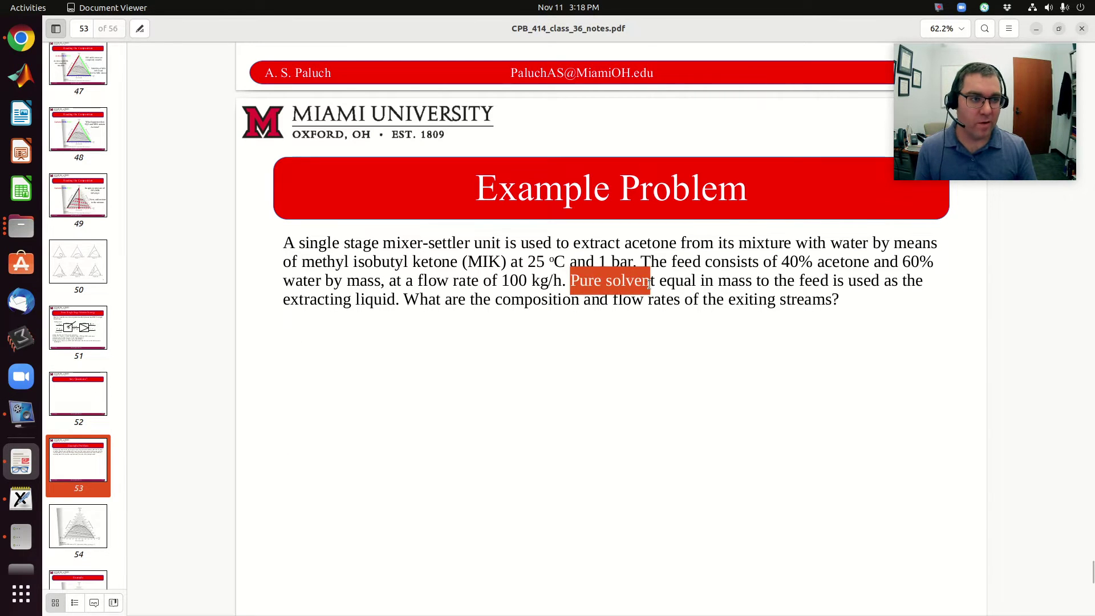
left_click(654, 285)
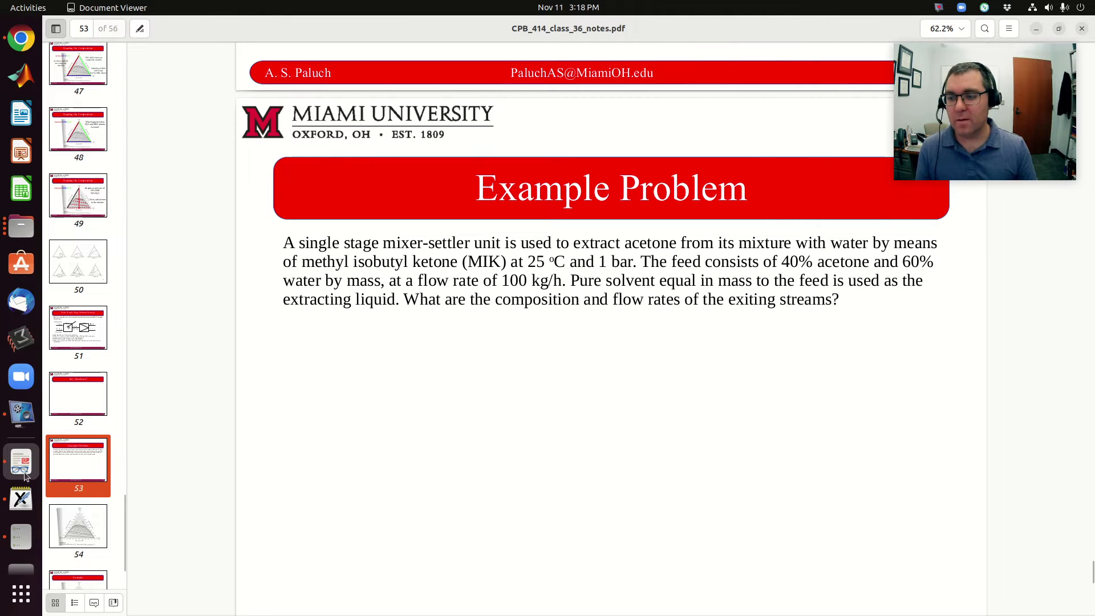
left_click(30, 504)
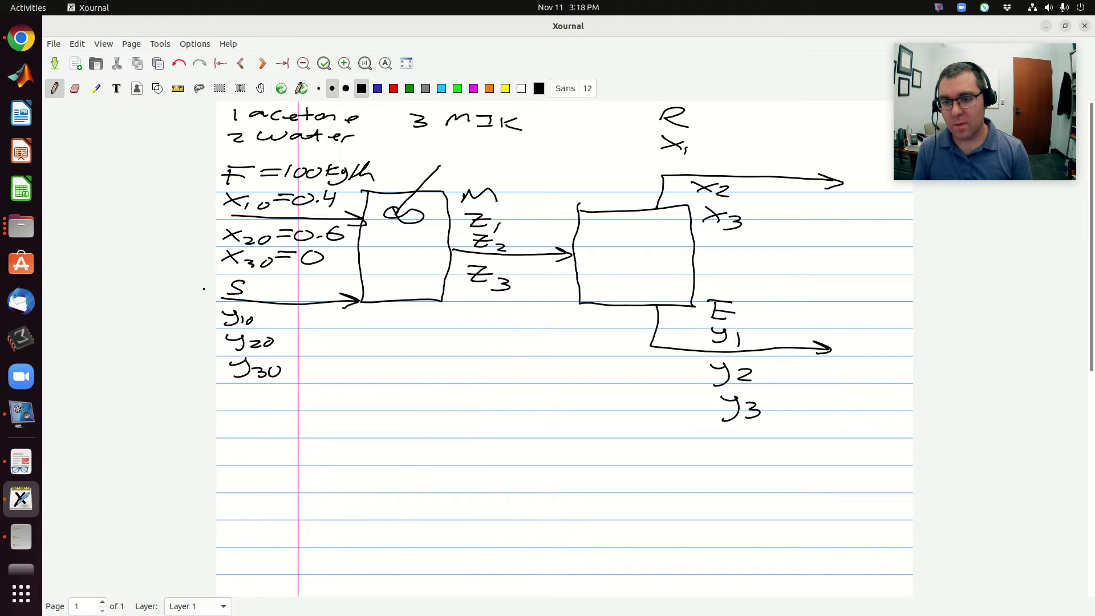
Write the solvent rate S = 100 kg/h.
left_click_drag(252, 284, 265, 290)
mouse_move(270, 283)
left_mouse_down()
mouse_move(272, 295)
mouse_move(298, 285)
left_mouse_up()
mouse_move(309, 281)
left_mouse_down()
mouse_move(316, 305)
mouse_move(330, 296)
left_mouse_up()
left_click_drag(346, 277, 357, 293)
Write solvent compositions y10 = 0, y20 = 0, y30 = 1, then an underlined Mixer heading.
left_click_drag(264, 317, 284, 317)
mouse_move(262, 324)
left_mouse_down()
mouse_move(302, 314)
mouse_move(296, 338)
left_mouse_up()
mouse_move(279, 345)
left_mouse_down()
mouse_move(310, 337)
mouse_move(315, 382)
left_mouse_up()
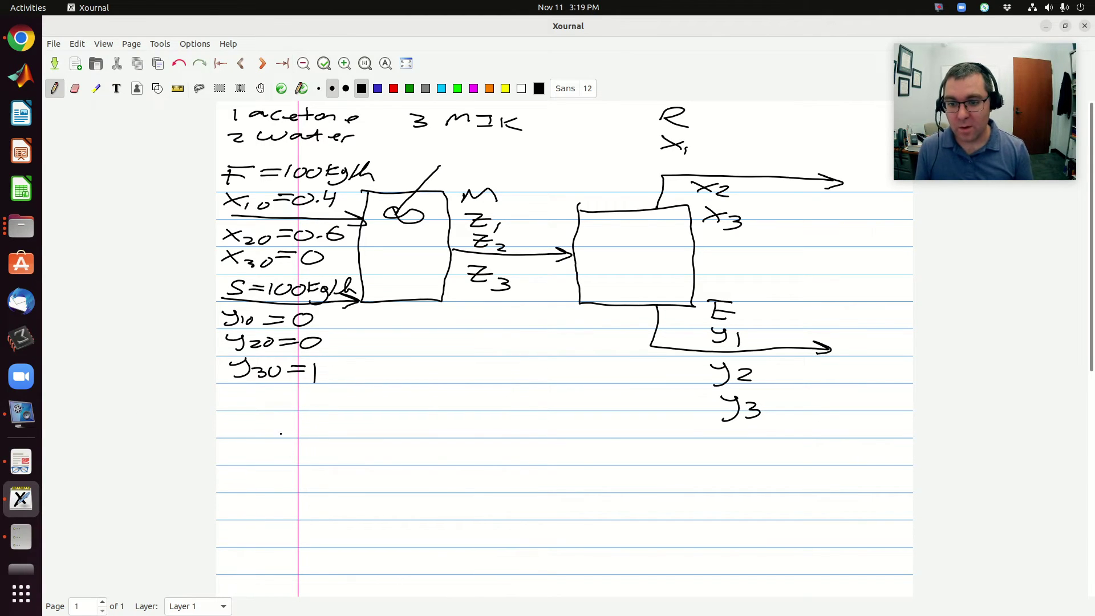
left_click_drag(259, 425, 374, 428)
left_click_drag(257, 439, 393, 444)
Write the mixer balance F + S = M under the heading, followed by an => arrow.
scroll(400, 444, "down", 1)
scroll(400, 444, "down", 10)
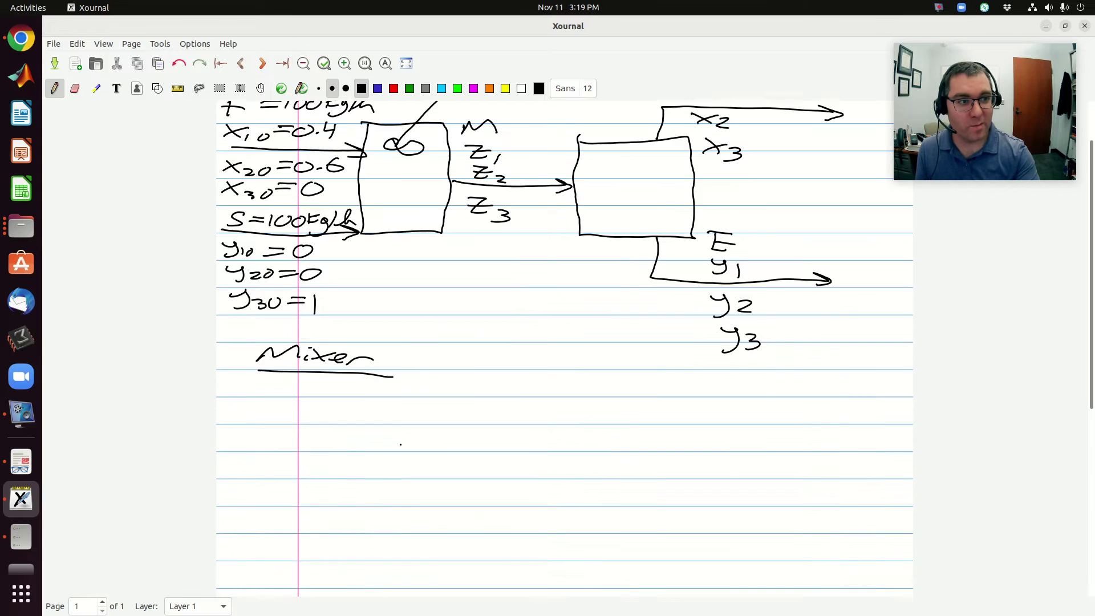
scroll(400, 444, "down", 3)
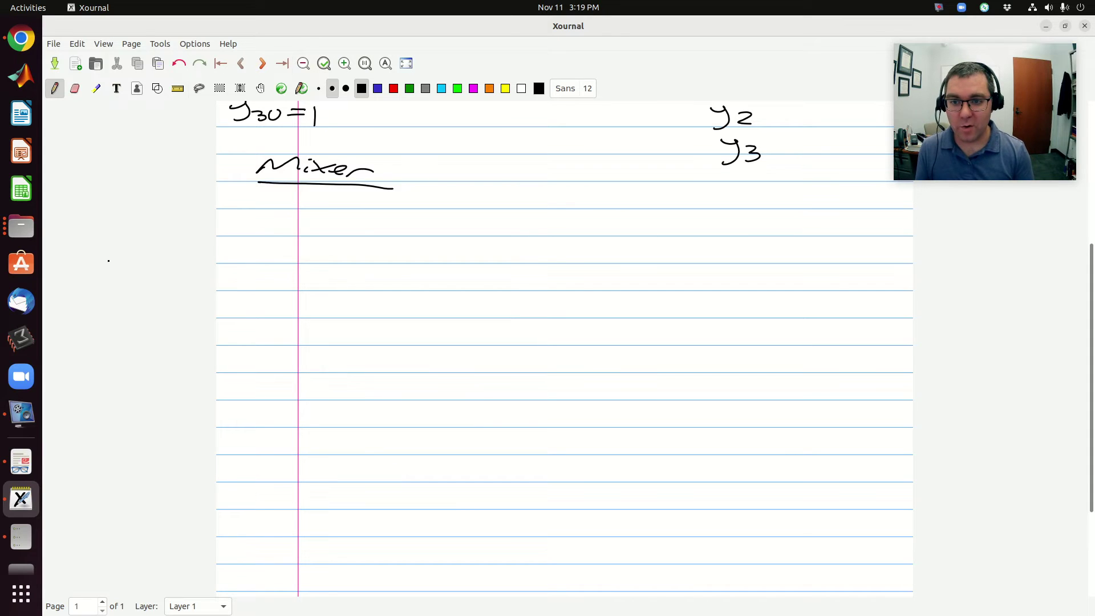
mouse_move(288, 217)
left_mouse_down()
mouse_move(283, 234)
mouse_move(306, 216)
left_mouse_up()
mouse_move(279, 229)
left_mouse_down()
mouse_move(306, 219)
mouse_move(334, 223)
left_mouse_up()
mouse_move(310, 231)
left_mouse_down()
mouse_move(332, 231)
mouse_move(320, 232)
left_mouse_up()
left_click_drag(312, 228, 389, 228)
mouse_move(394, 235)
left_mouse_down()
mouse_move(413, 220)
mouse_move(435, 236)
left_mouse_up()
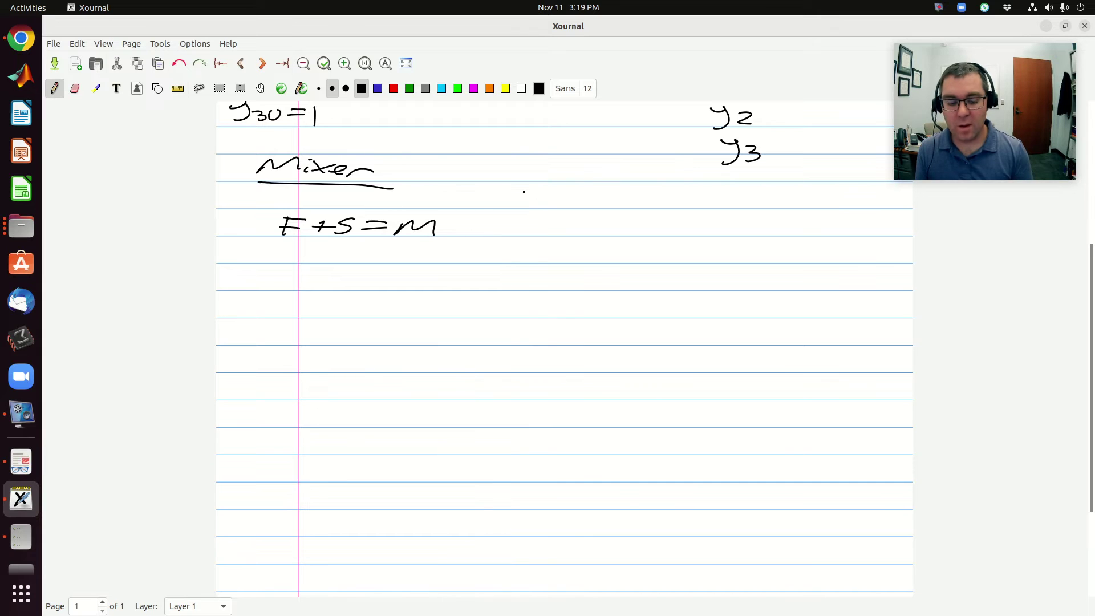
scroll(523, 192, "up", 4)
scroll(524, 192, "up", 5)
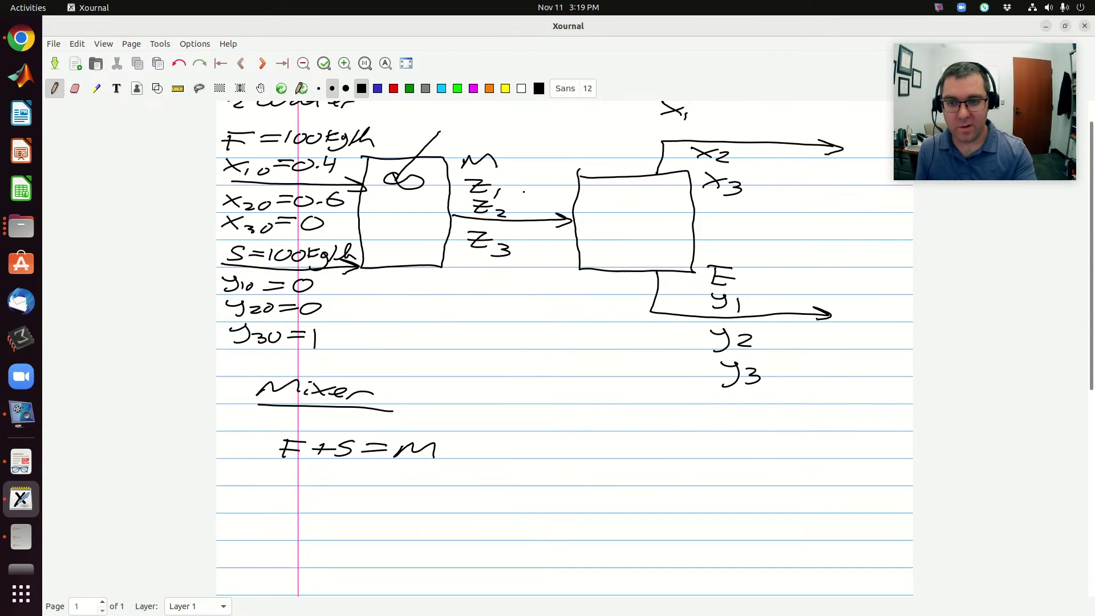
scroll(523, 191, "up", 1)
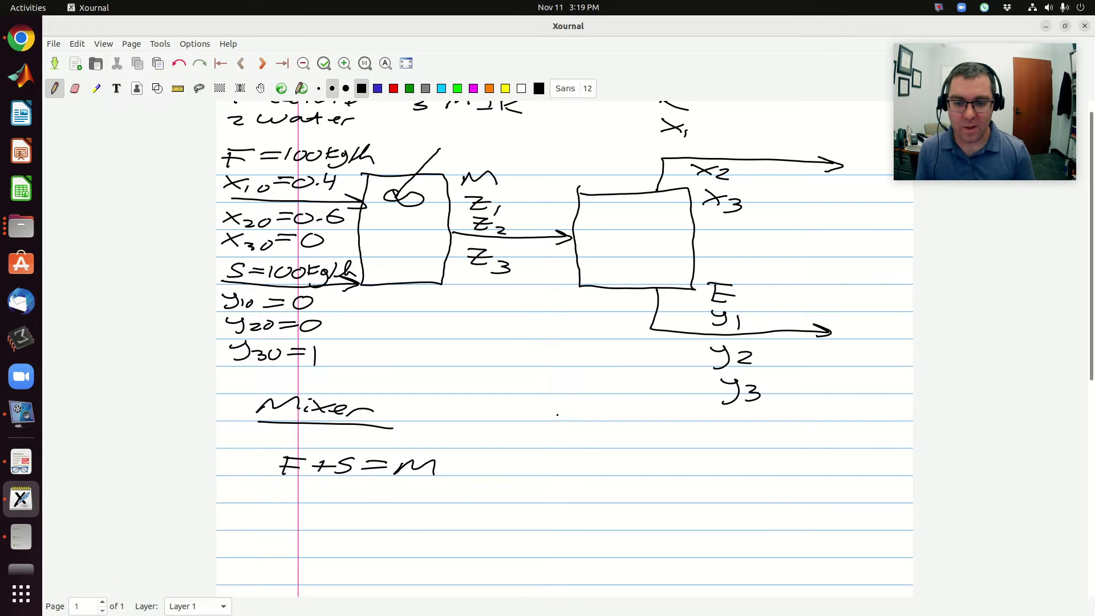
left_click_drag(455, 463, 480, 467)
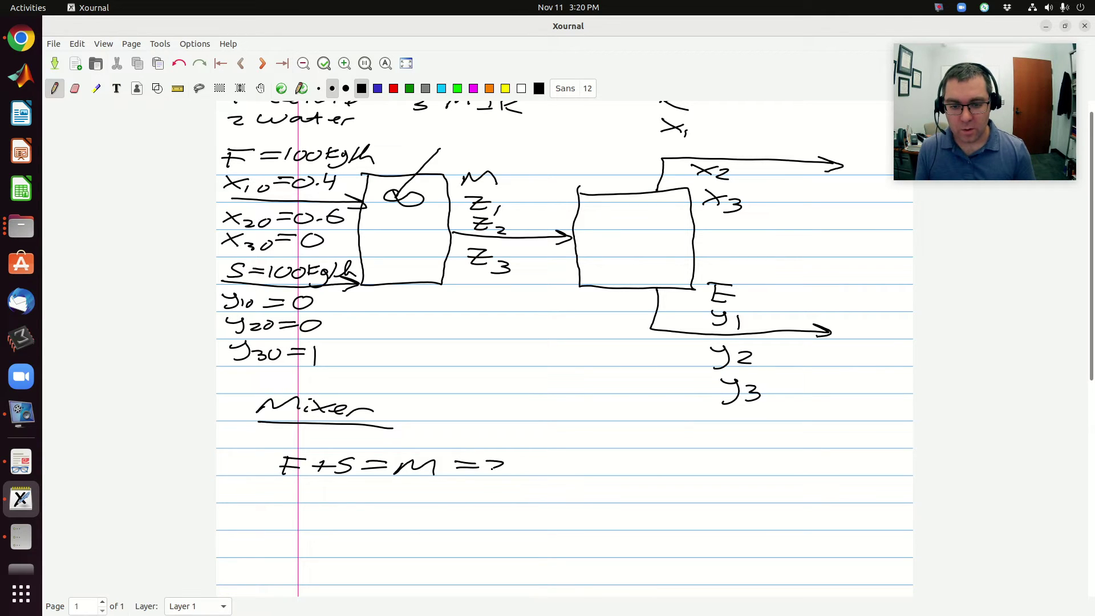